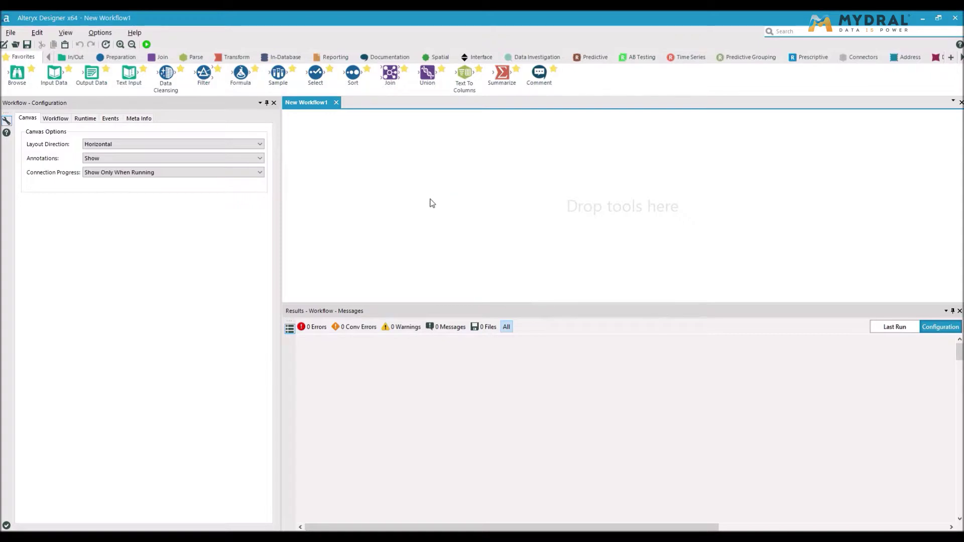
# Add an Input Data tool to the canvas and connect it to the Commande$ sheet of the SportUp-Data file.
pyautogui.moveTo(46, 73); pyautogui.dragTo(45, 72)
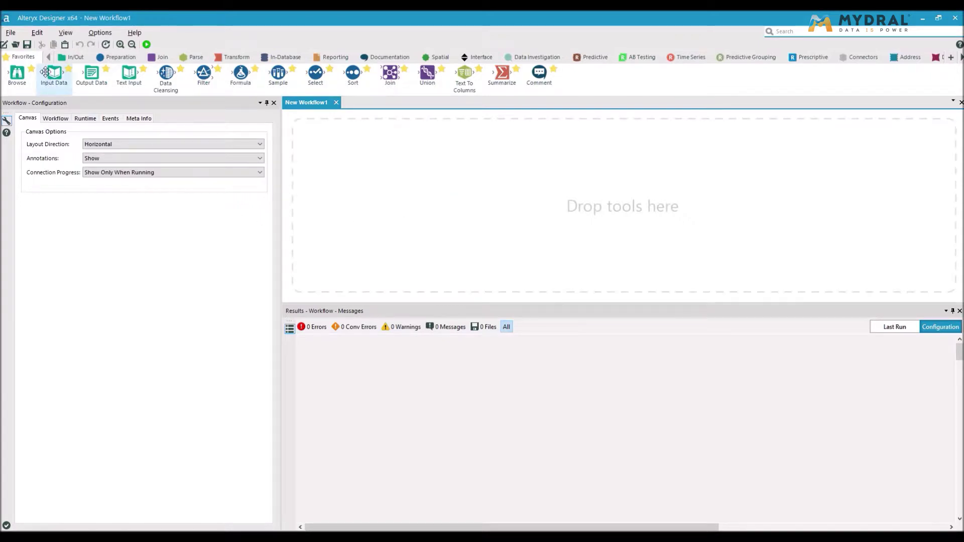
pyautogui.moveTo(45, 72); pyautogui.dragTo(365, 227)
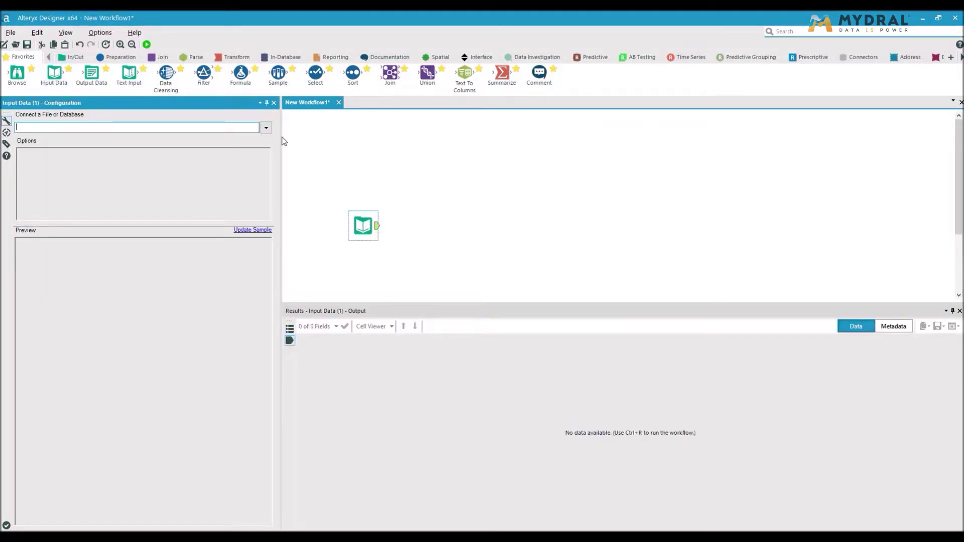
pyautogui.click(266, 128)
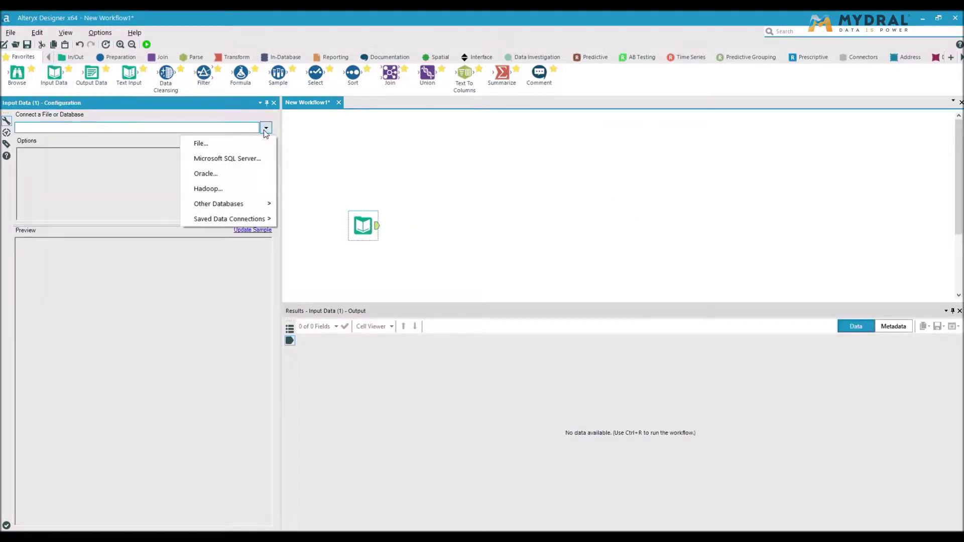
pyautogui.click(257, 144)
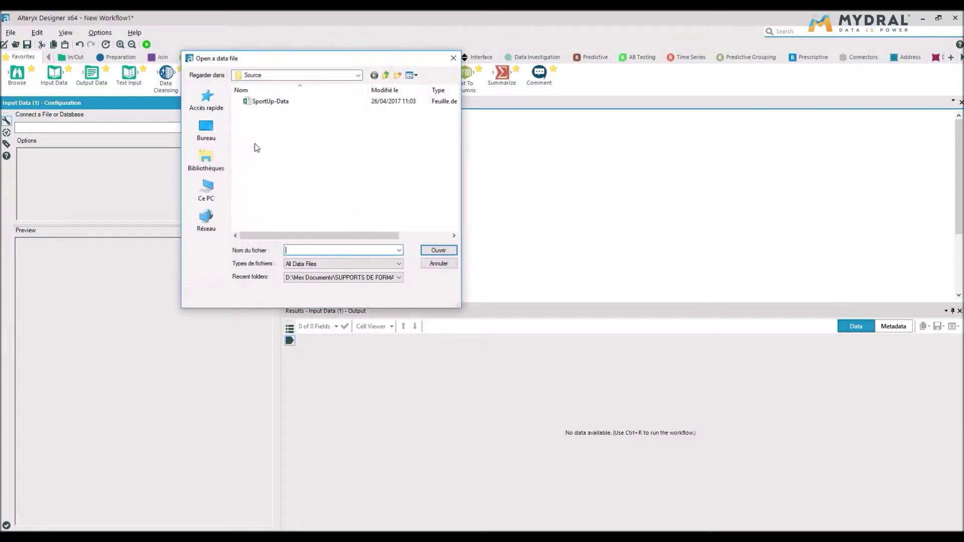
pyautogui.click(285, 103)
pyautogui.click(428, 252)
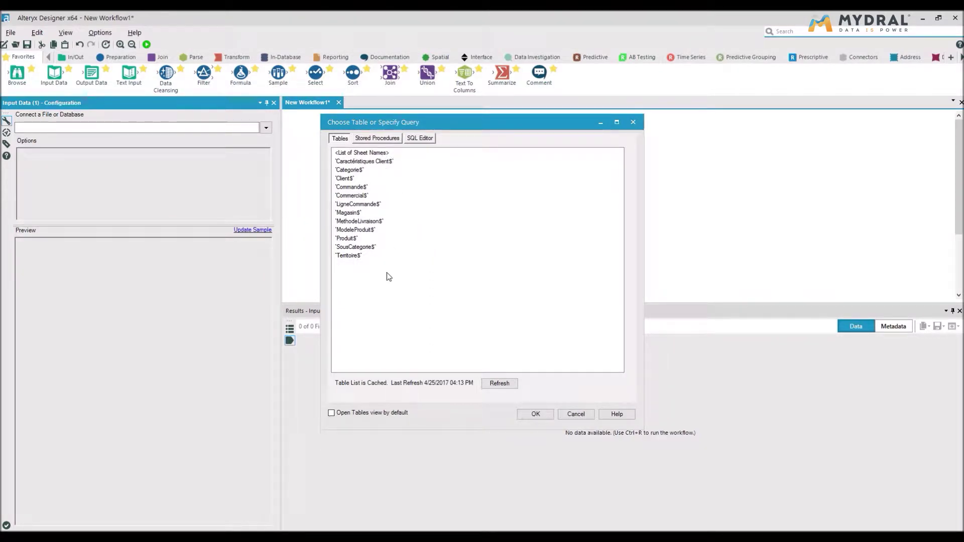
pyautogui.click(358, 188)
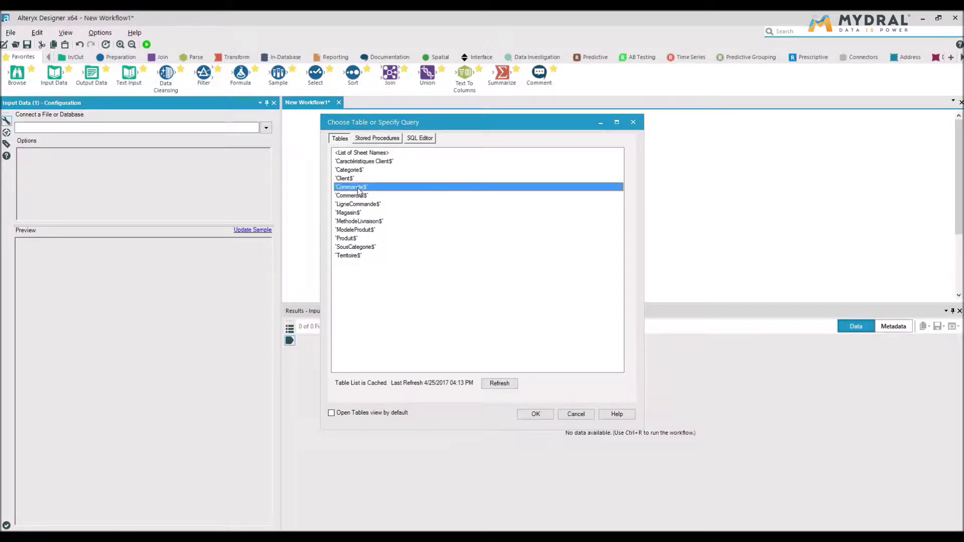
pyautogui.click(533, 414)
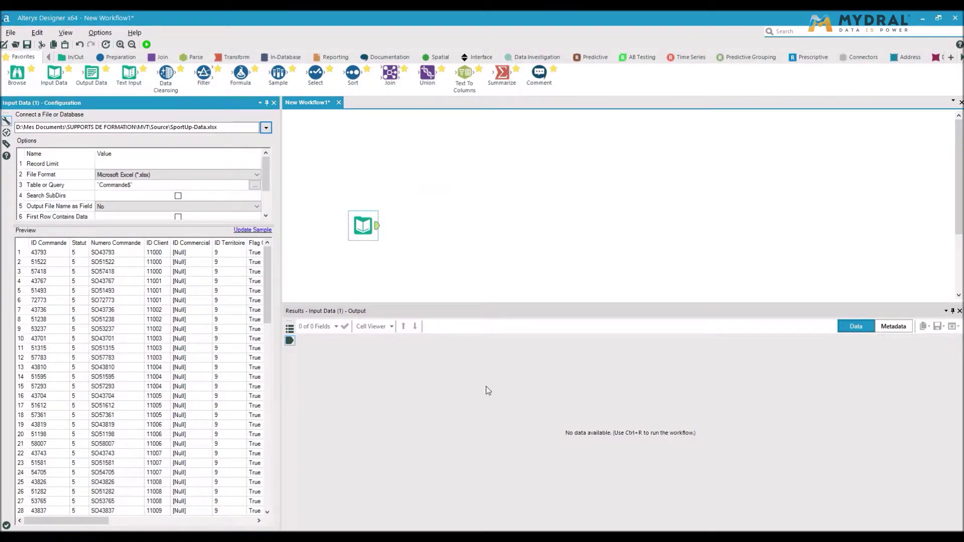
# Connect a Select tool after the input and keep only the fields ID Commande, Date Commande and Montant Total.
pyautogui.click(121, 57)
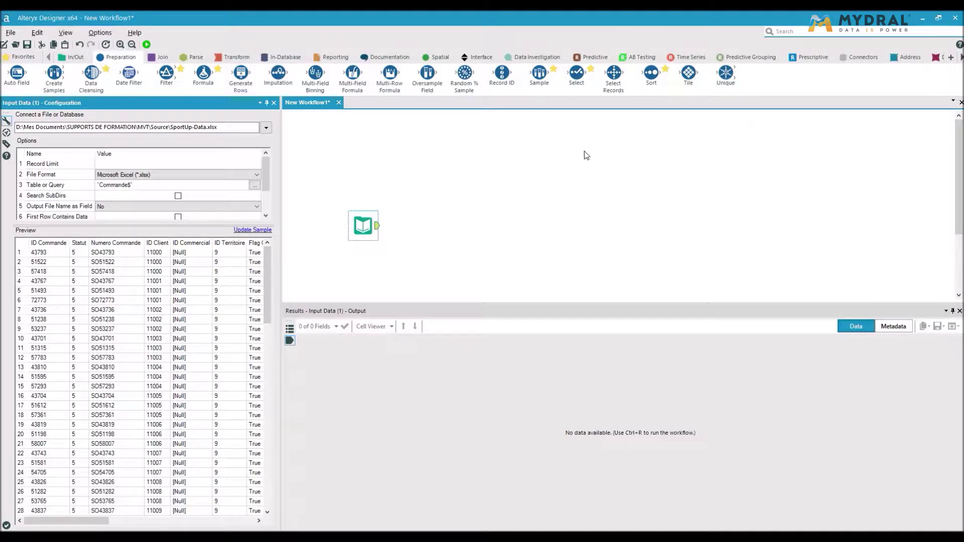
pyautogui.moveTo(580, 75); pyautogui.dragTo(428, 225)
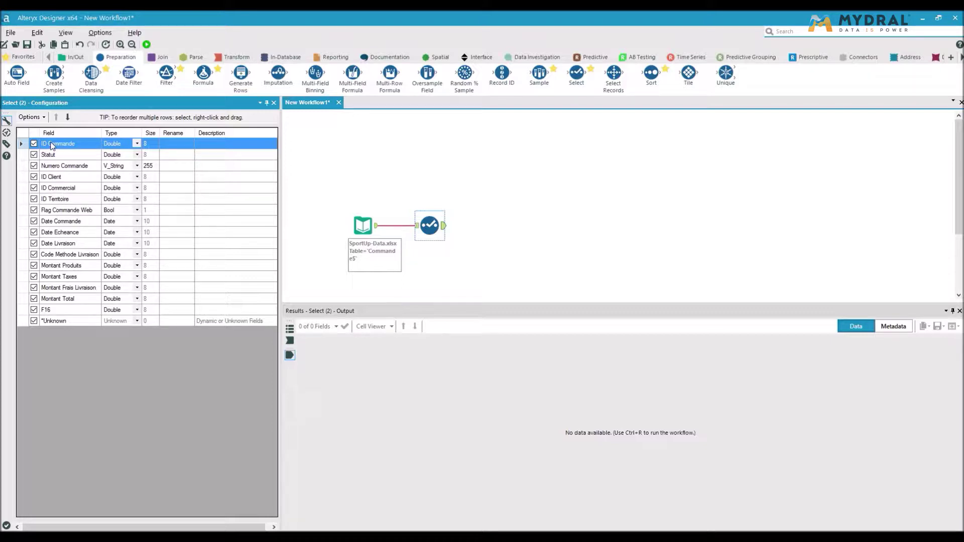
pyautogui.click(39, 119)
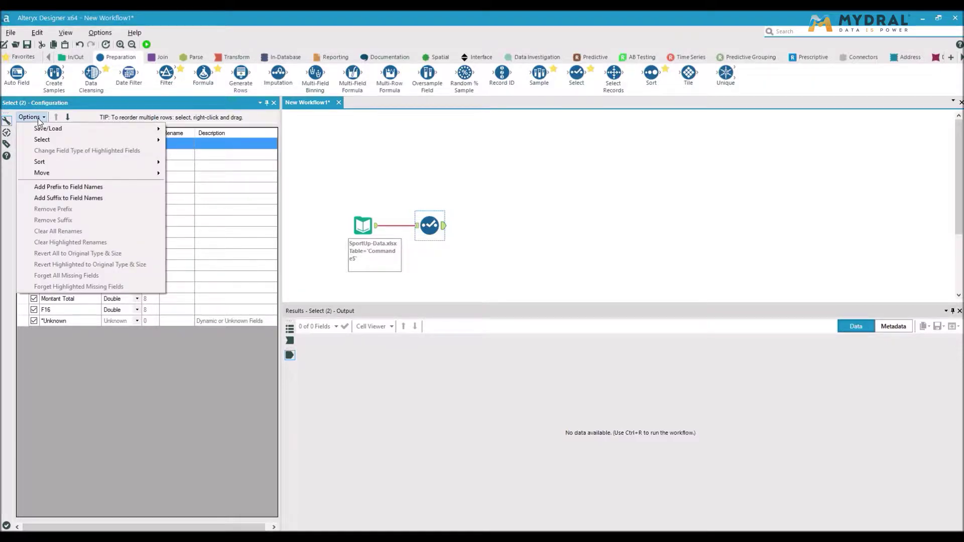
pyautogui.moveTo(44, 140)
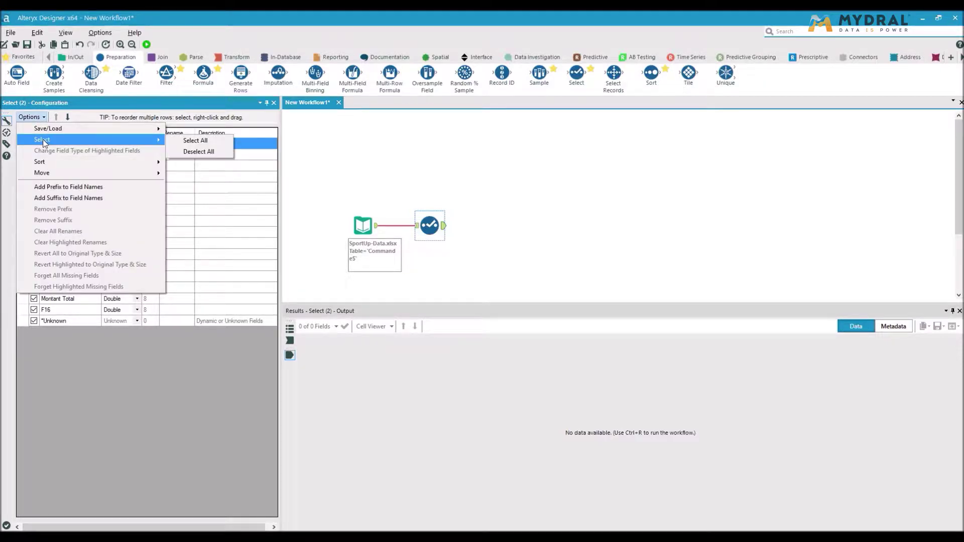
pyautogui.click(205, 158)
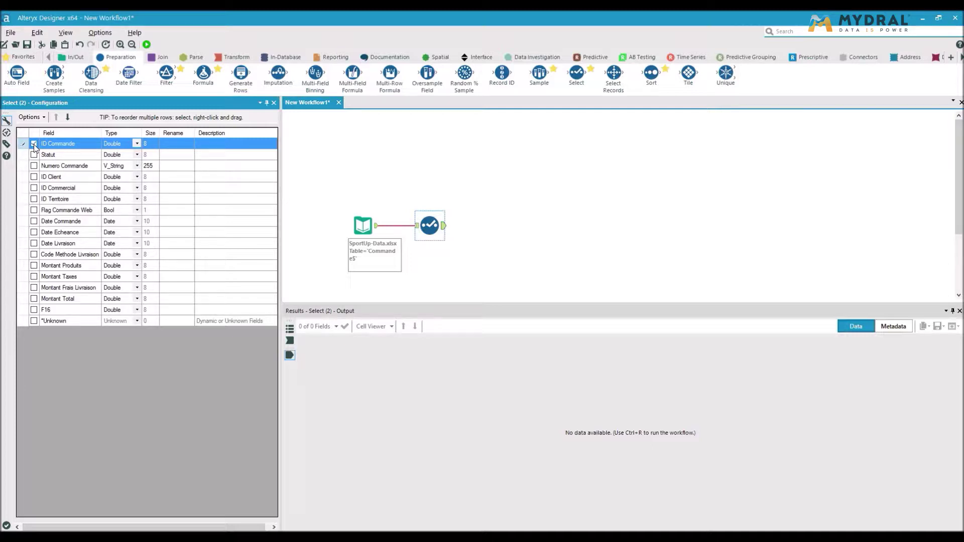
pyautogui.click(33, 222)
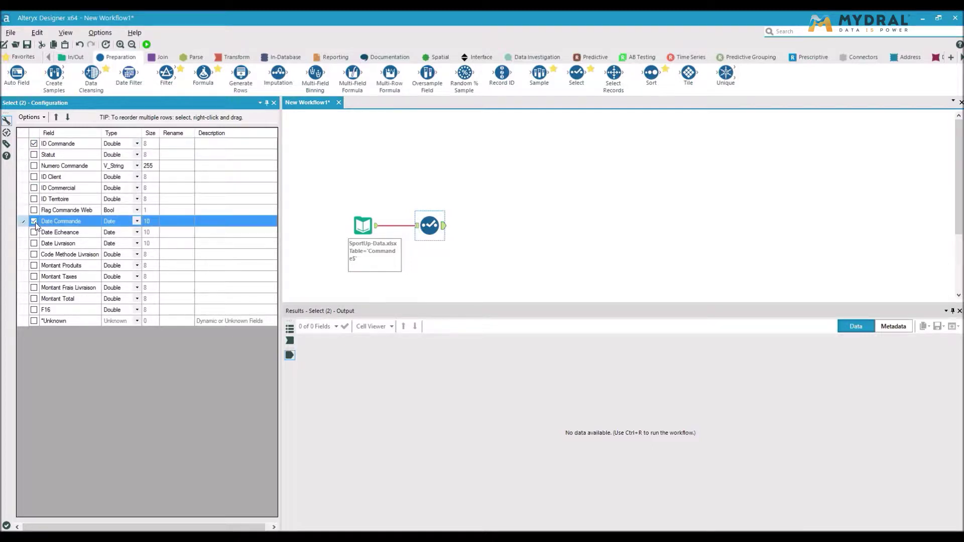
pyautogui.click(33, 299)
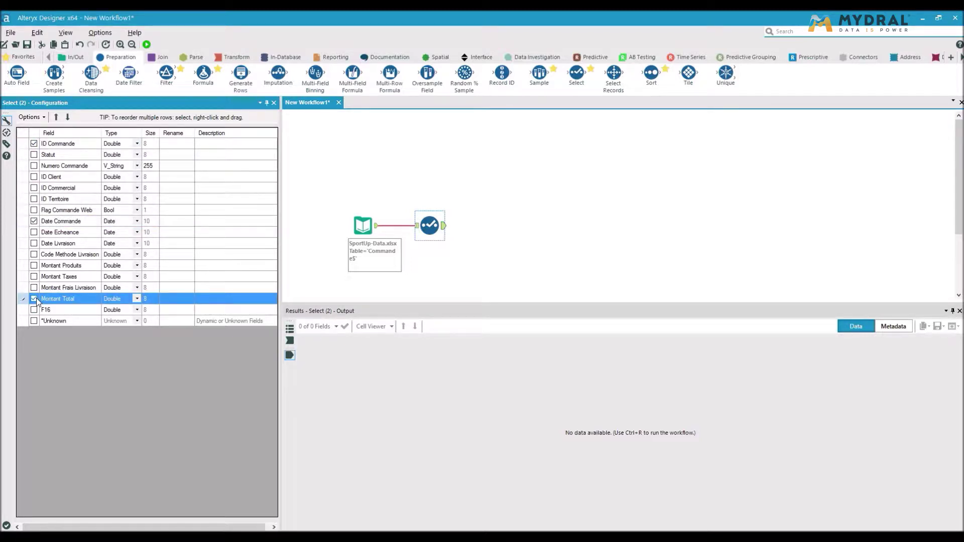
# Run the workflow and display the Input Data tool's output for comparison with the selected fields.
pyautogui.click(149, 47)
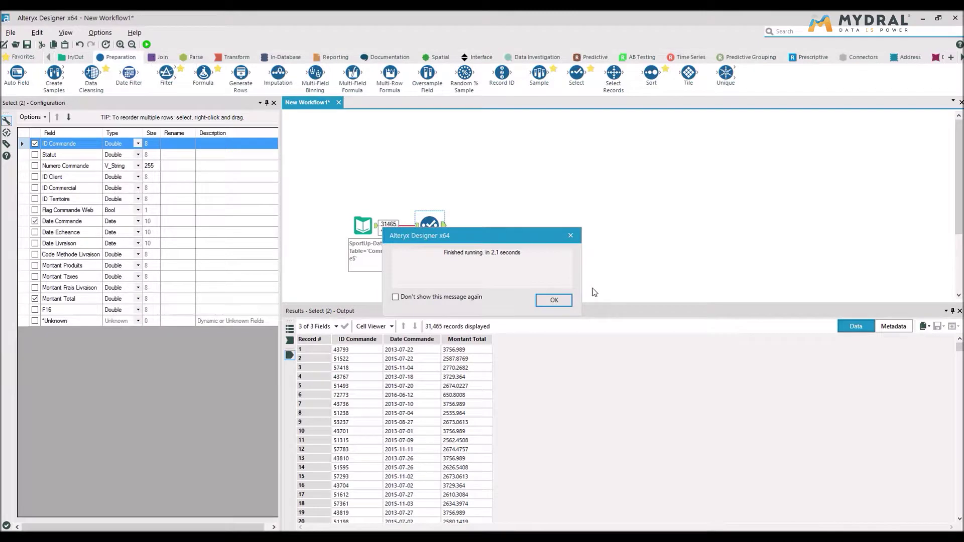
pyautogui.click(556, 299)
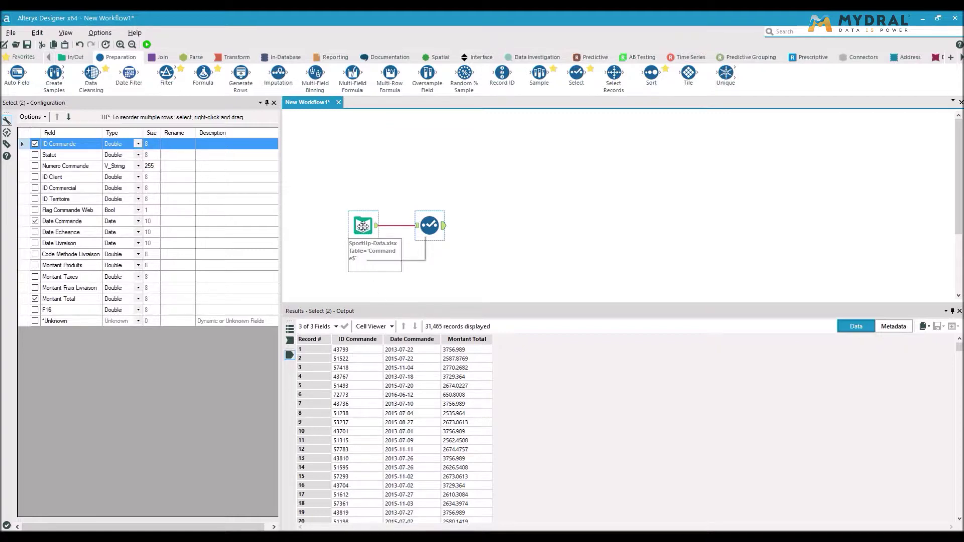
pyautogui.click(363, 226)
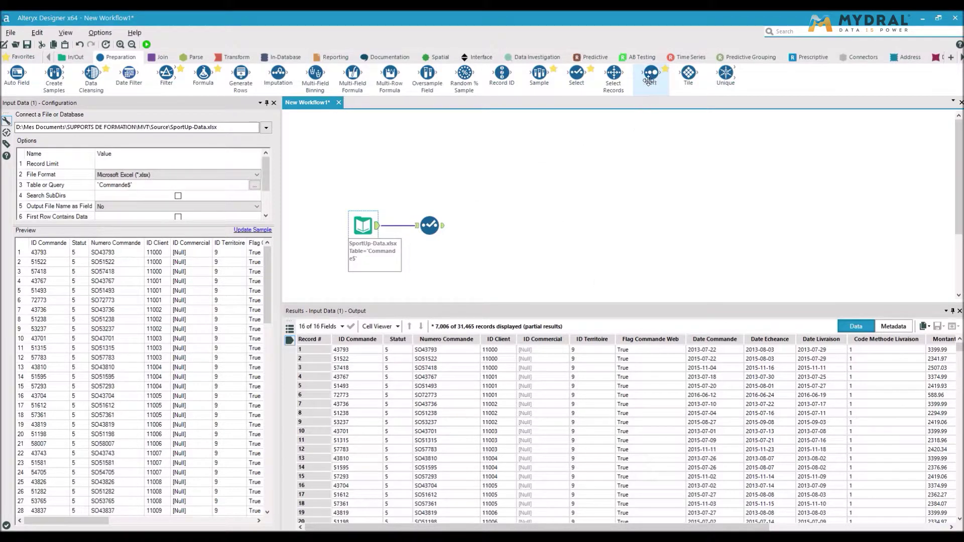
# Connect a Sort tool after the Select tool and sort by Date Commande in Descending order.
pyautogui.moveTo(650, 72); pyautogui.dragTo(497, 224)
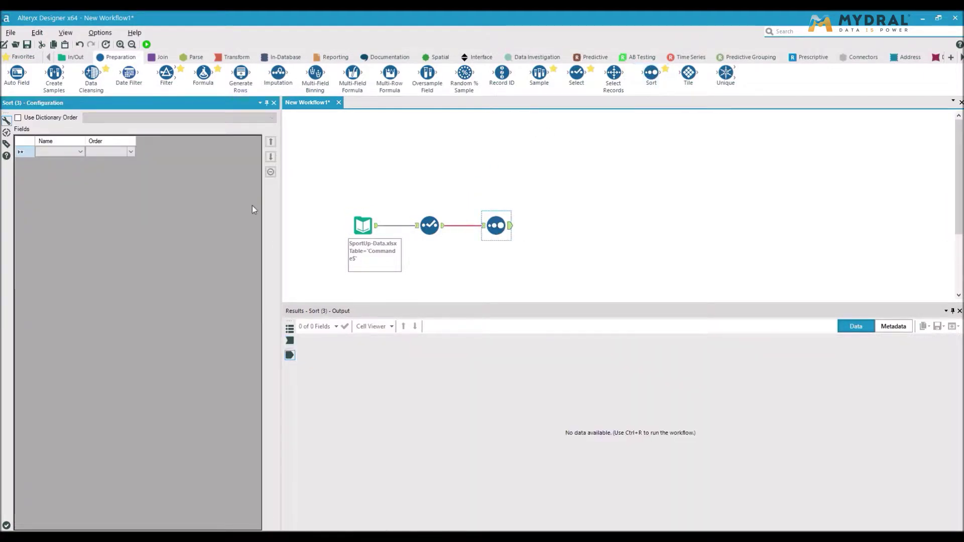
pyautogui.click(59, 153)
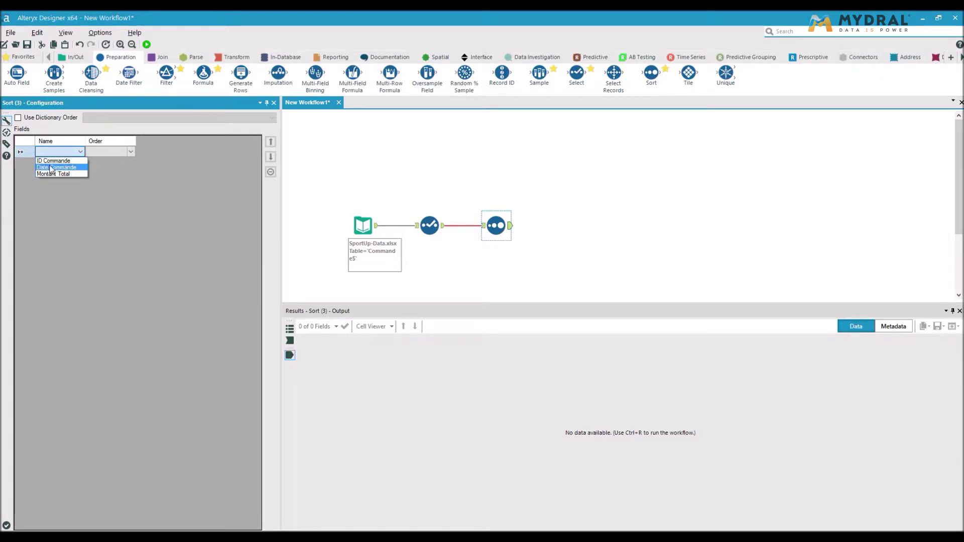
pyautogui.click(78, 168)
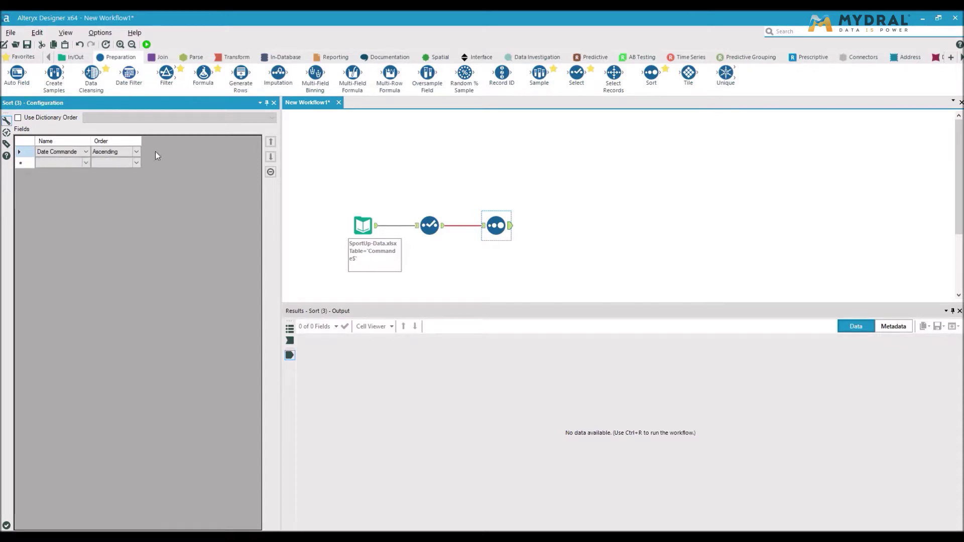
pyautogui.click(139, 152)
pyautogui.click(138, 151)
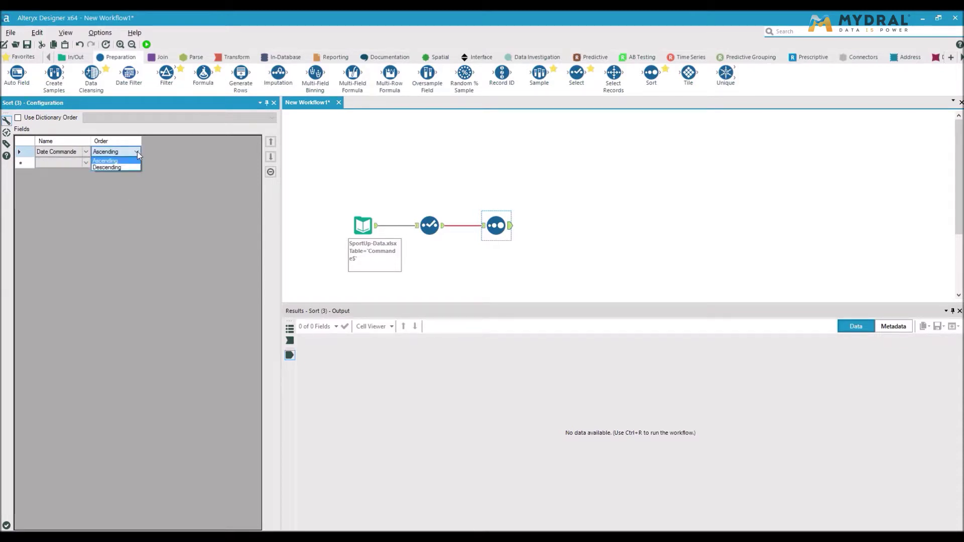
pyautogui.click(124, 169)
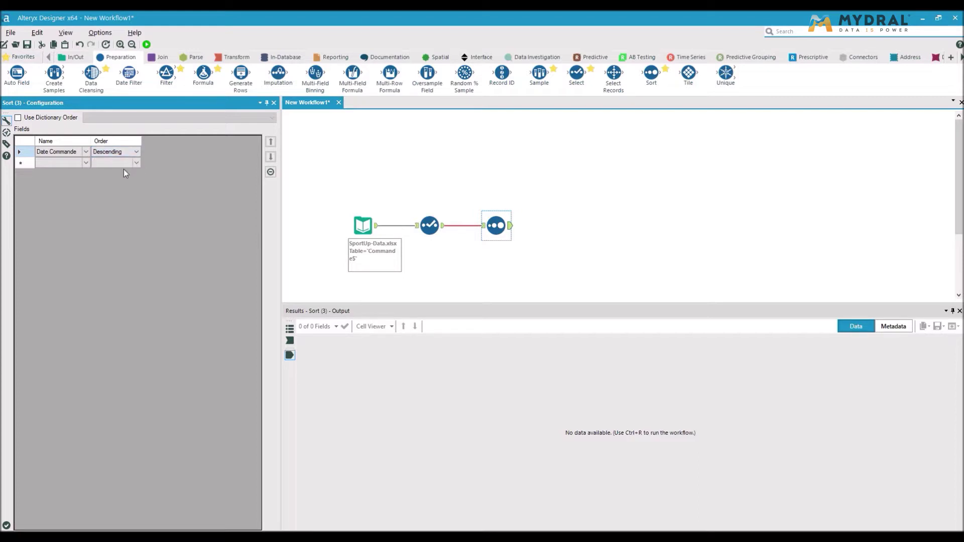
pyautogui.click(123, 170)
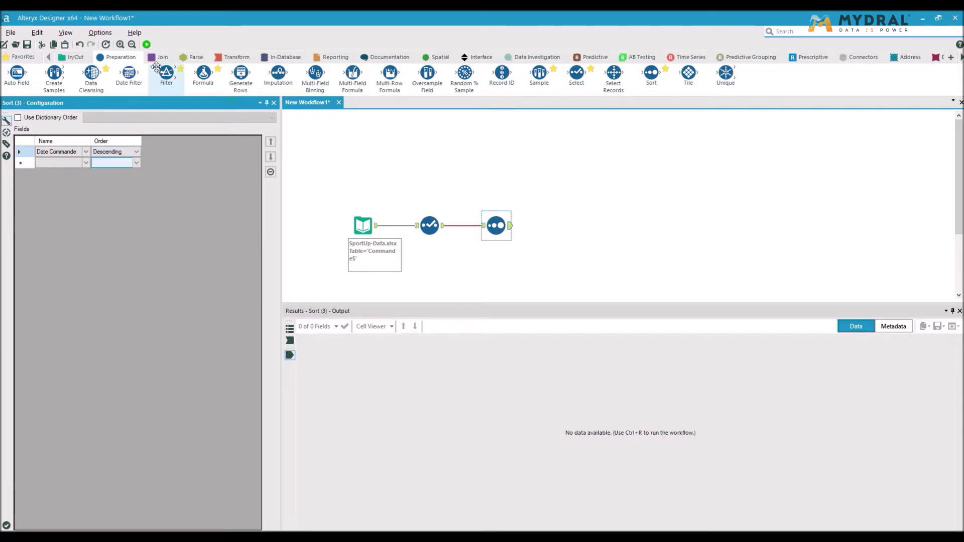
# Run the workflow and check the sorted records through to the end of the output.
pyautogui.click(146, 45)
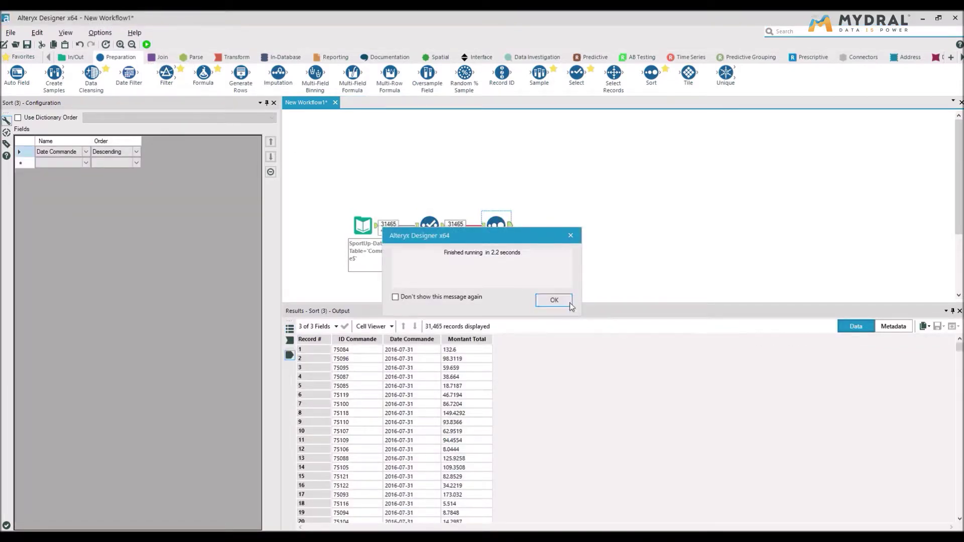
pyautogui.click(552, 300)
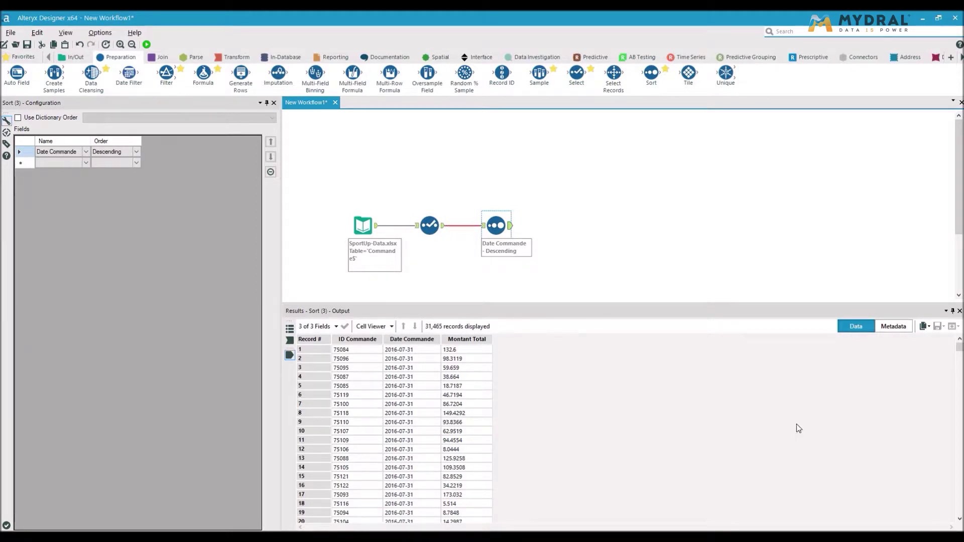
pyautogui.moveTo(959, 350); pyautogui.dragTo(960, 511)
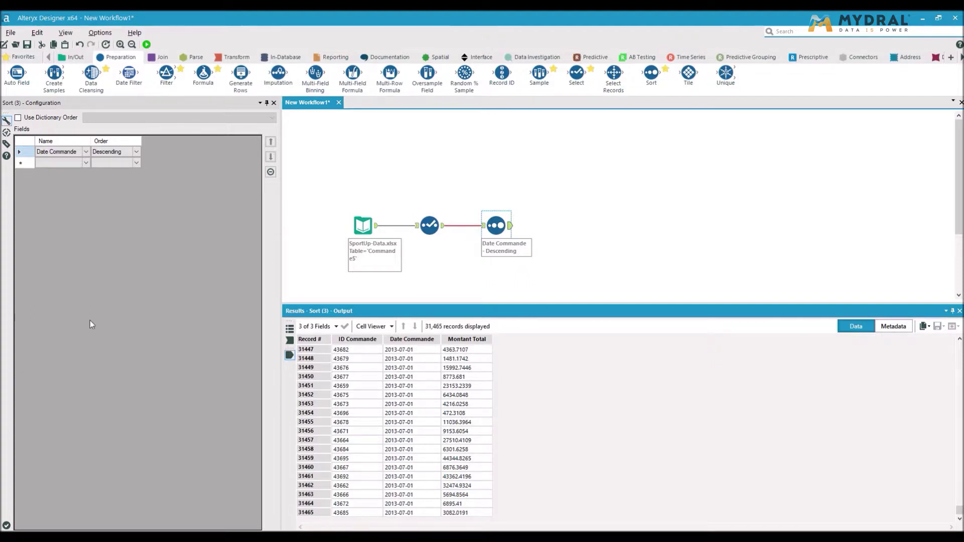
# Add Montant Total in Ascending order as the second sort field and rerun the workflow.
pyautogui.click(86, 167)
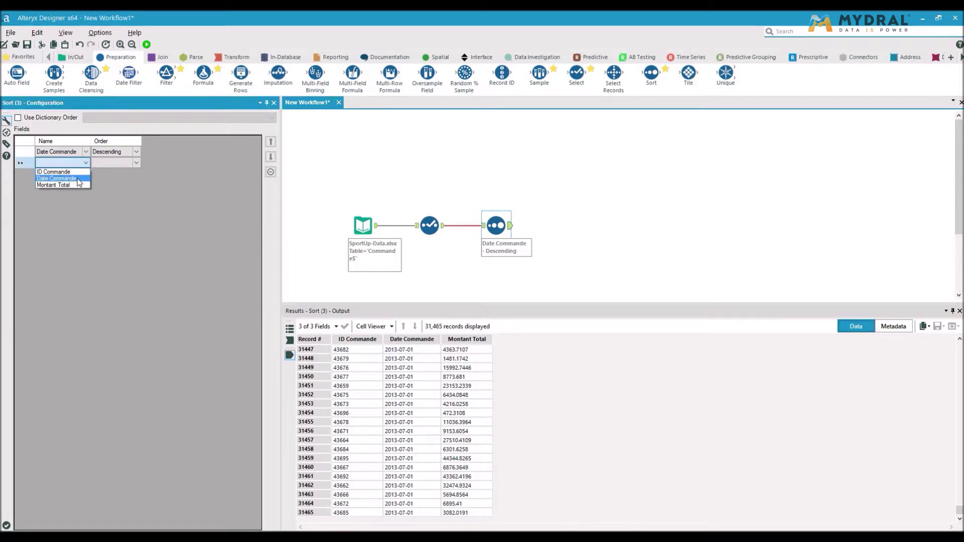
pyautogui.click(76, 185)
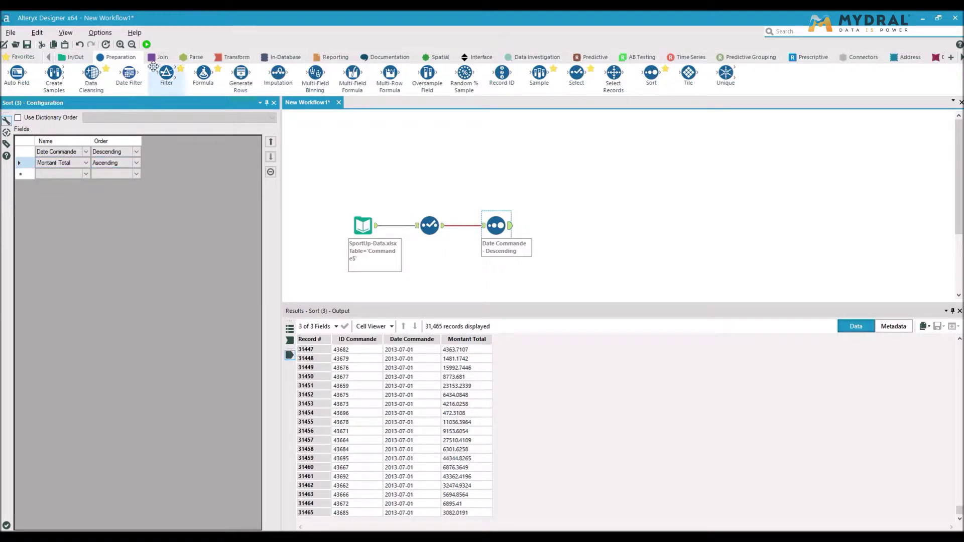
pyautogui.click(146, 46)
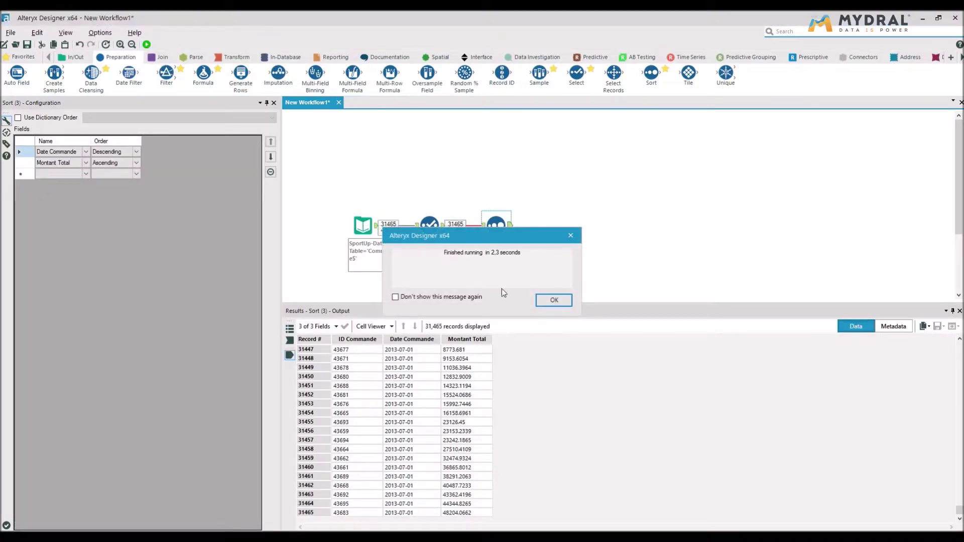
pyautogui.click(555, 300)
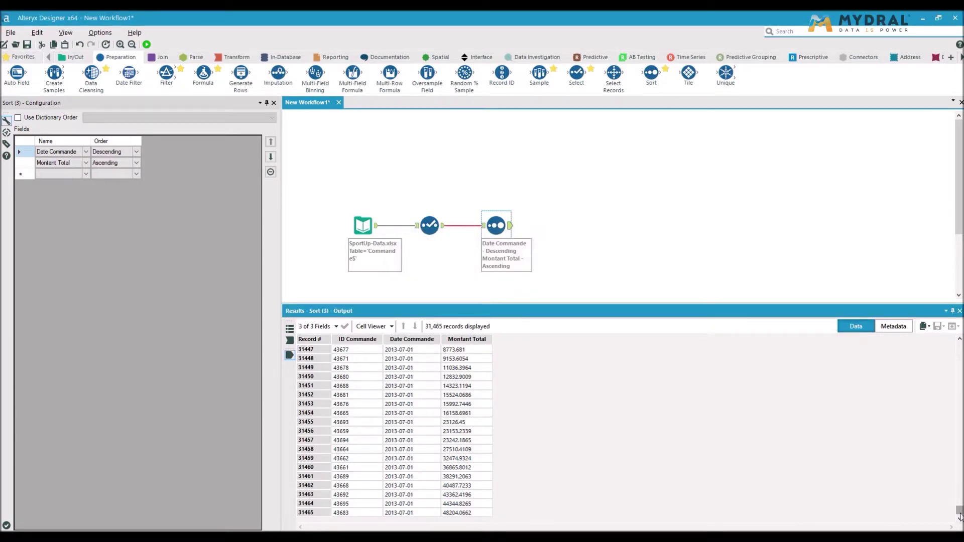
# Examine the sorted output from the first record to see how Montant Total is ordered within each Date Commande.
pyautogui.moveTo(959, 511); pyautogui.dragTo(959, 340)
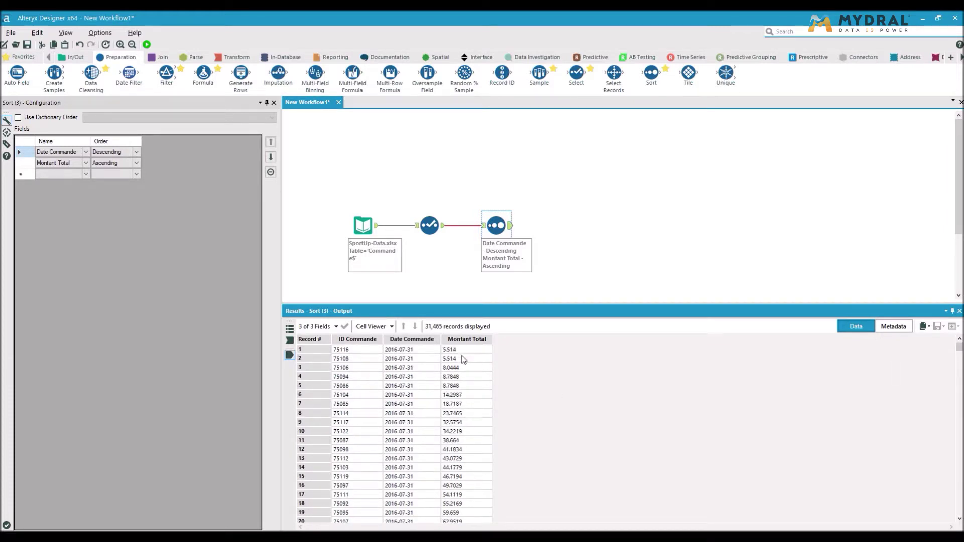
pyautogui.scroll(-2, 466, 469)
pyautogui.scroll(-4, 467, 470)
pyautogui.scroll(-1, 466, 470)
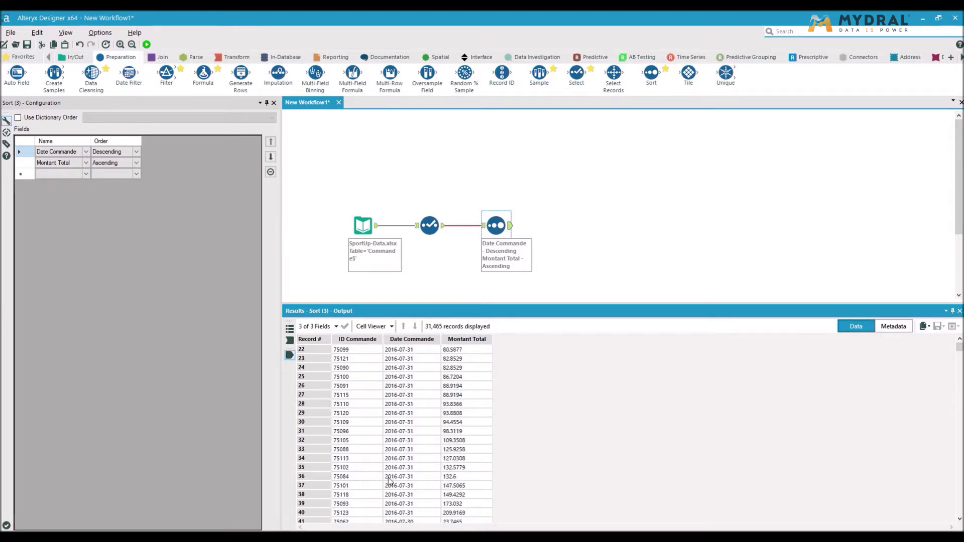
pyautogui.scroll(-5, 454, 488)
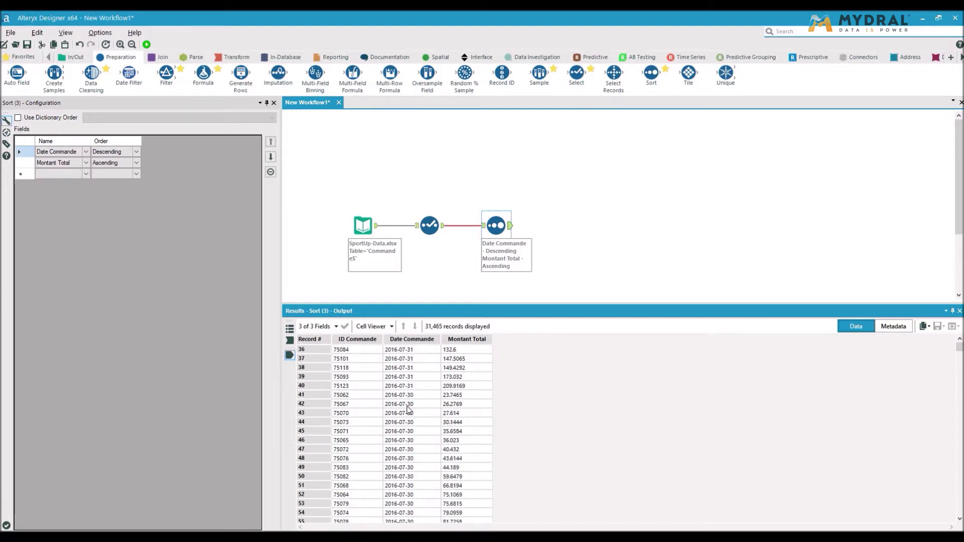
pyautogui.scroll(-1, 463, 477)
pyautogui.scroll(-1, 463, 477)
pyautogui.scroll(2, 463, 477)
pyautogui.click(25, 163)
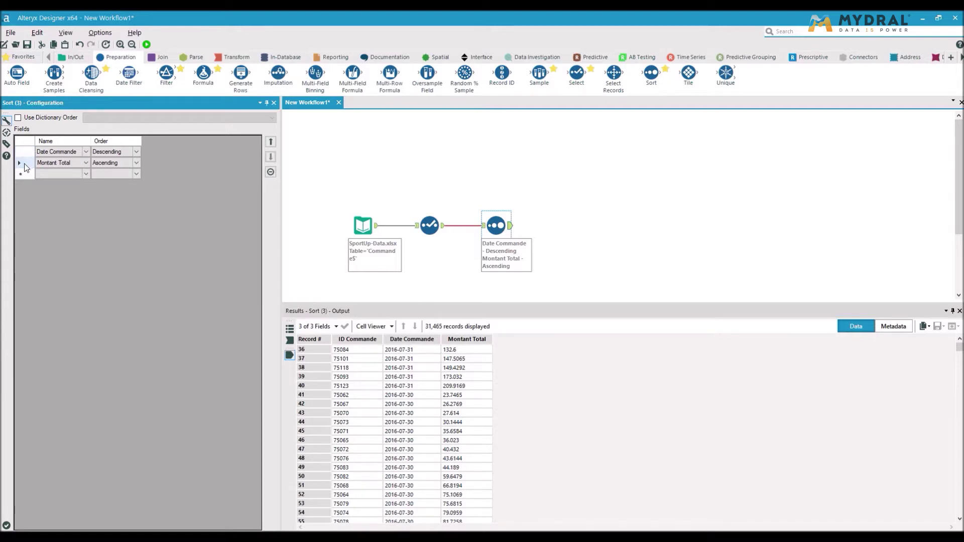
pyautogui.click(64, 163)
pyautogui.click(87, 153)
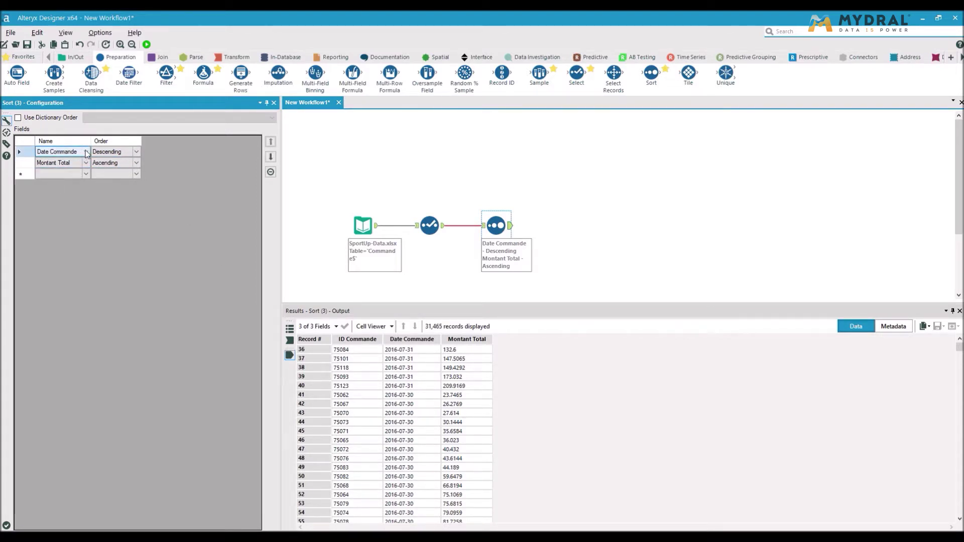
# Move Montant Total above Date Commande in the Sort tool's field priority and rerun the workflow.
pyautogui.click(111, 153)
pyautogui.scroll(7, 418, 391)
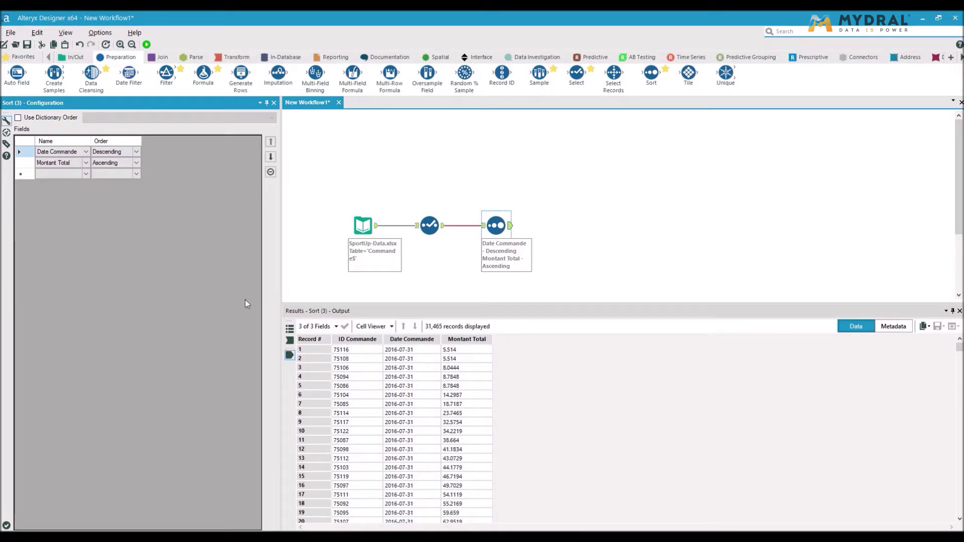
pyautogui.click(21, 163)
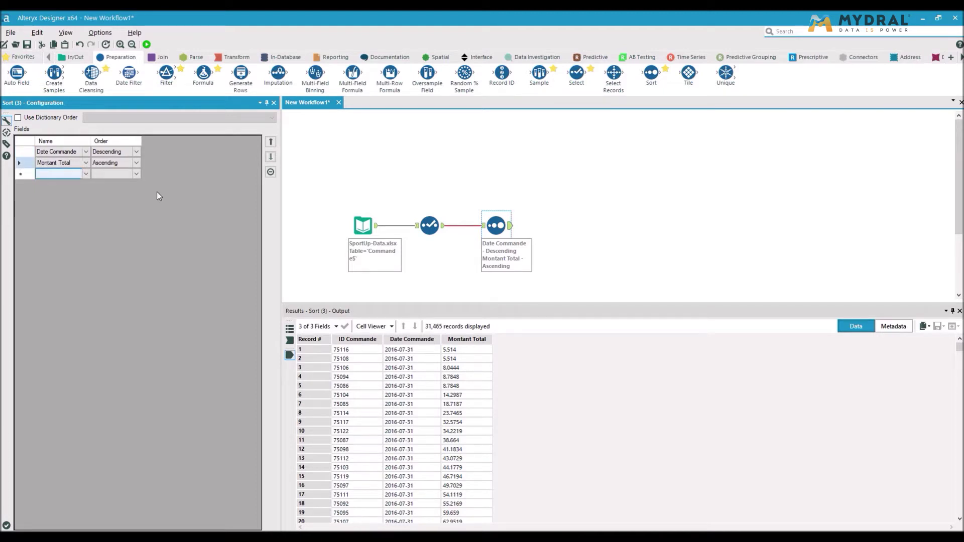
pyautogui.click(270, 143)
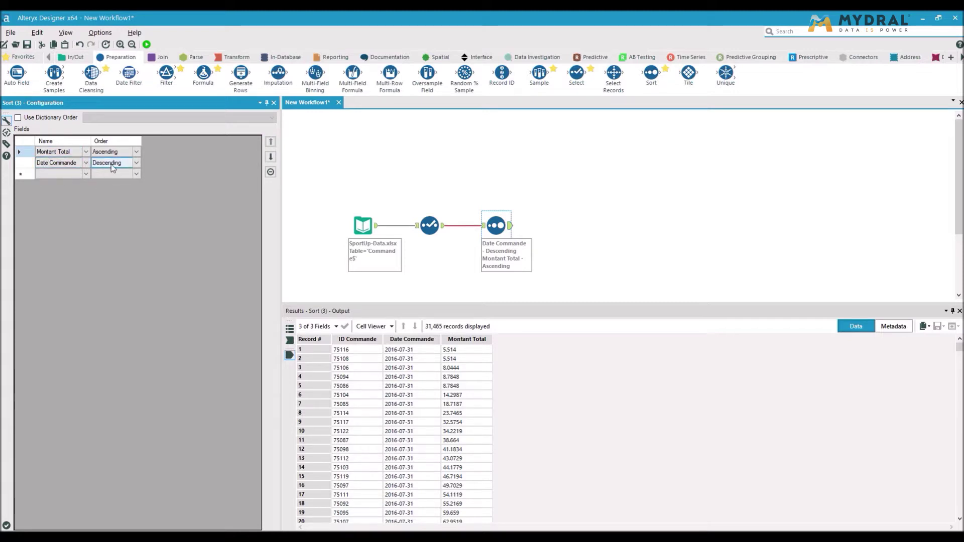
pyautogui.click(146, 45)
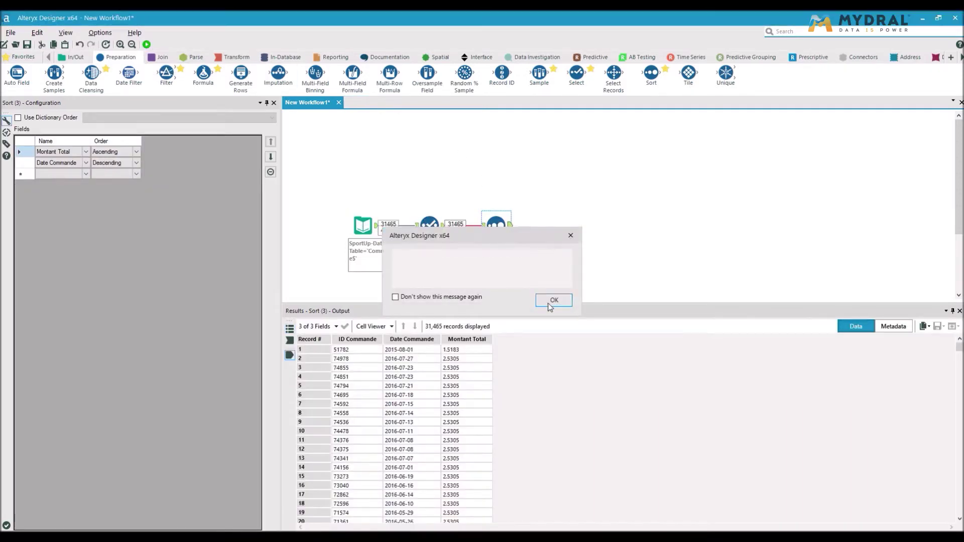
pyautogui.click(553, 300)
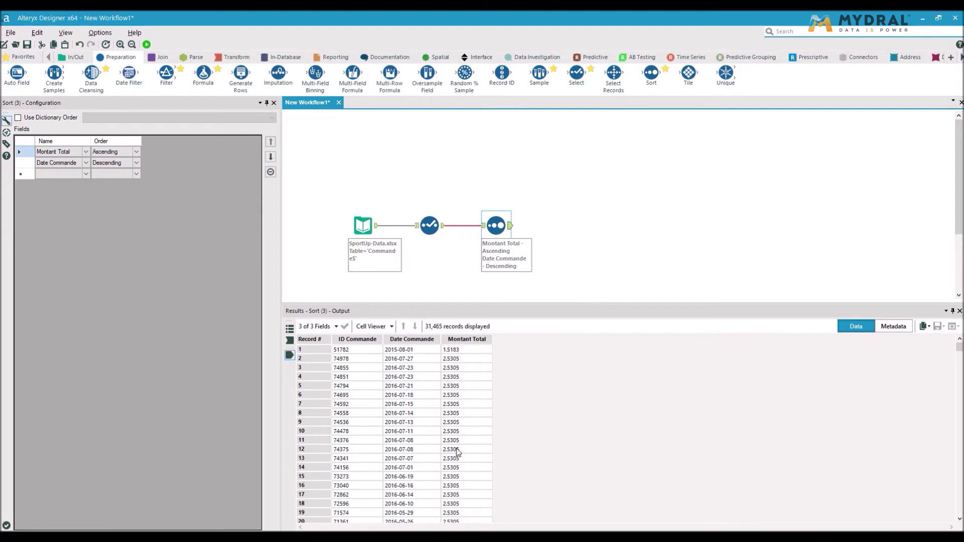
# Examine the re-sorted output for the order of Montant Total and of Date Commande within equal amounts, then deselect the Sort tool.
pyautogui.click(469, 351)
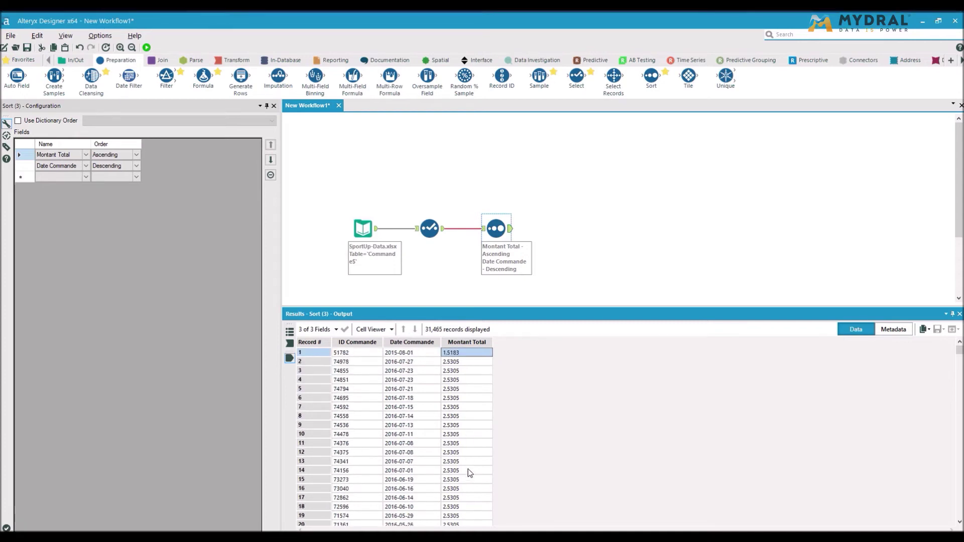
pyautogui.scroll(-20, 468, 471)
pyautogui.scroll(-19, 470, 473)
pyautogui.scroll(6, 469, 472)
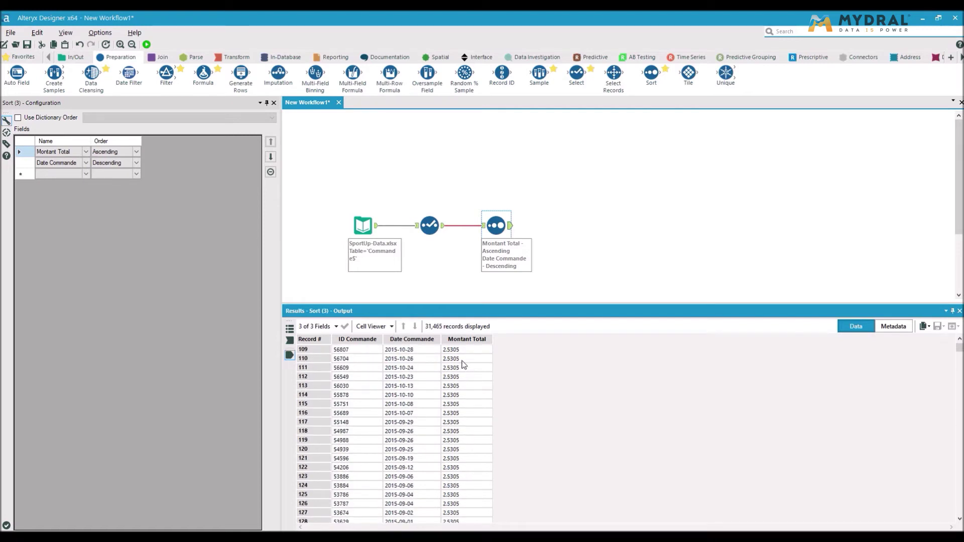
pyautogui.scroll(2, 464, 365)
pyautogui.scroll(10, 464, 365)
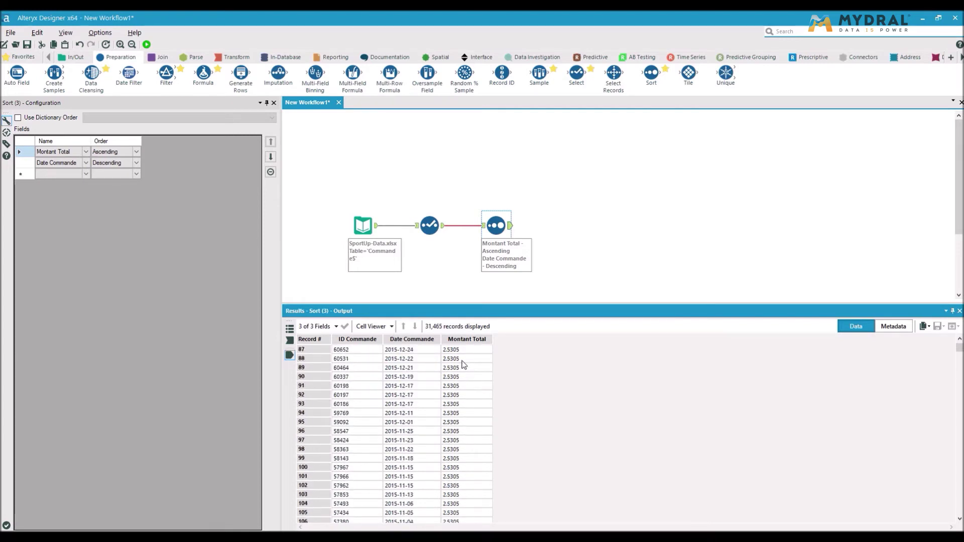
pyautogui.scroll(19, 464, 365)
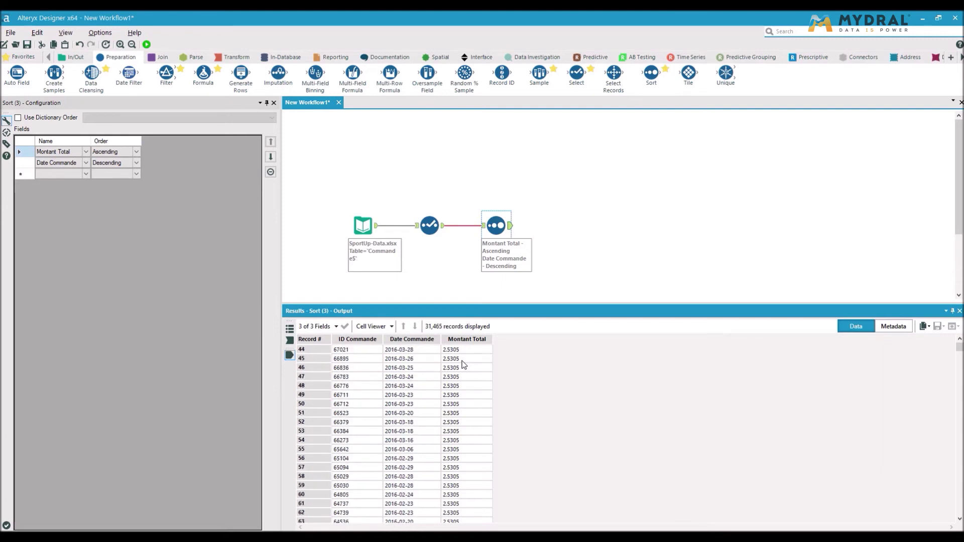
pyautogui.scroll(5, 464, 365)
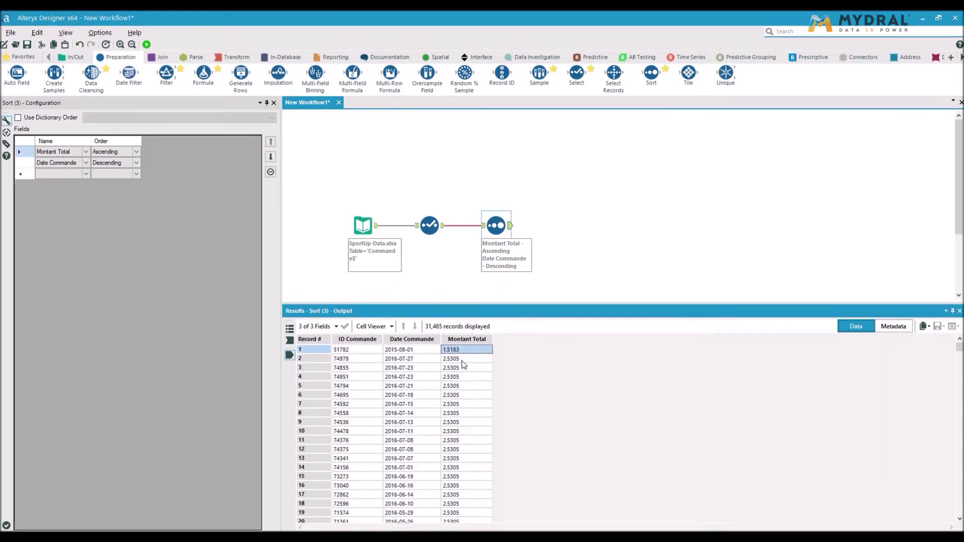
pyautogui.click(400, 361)
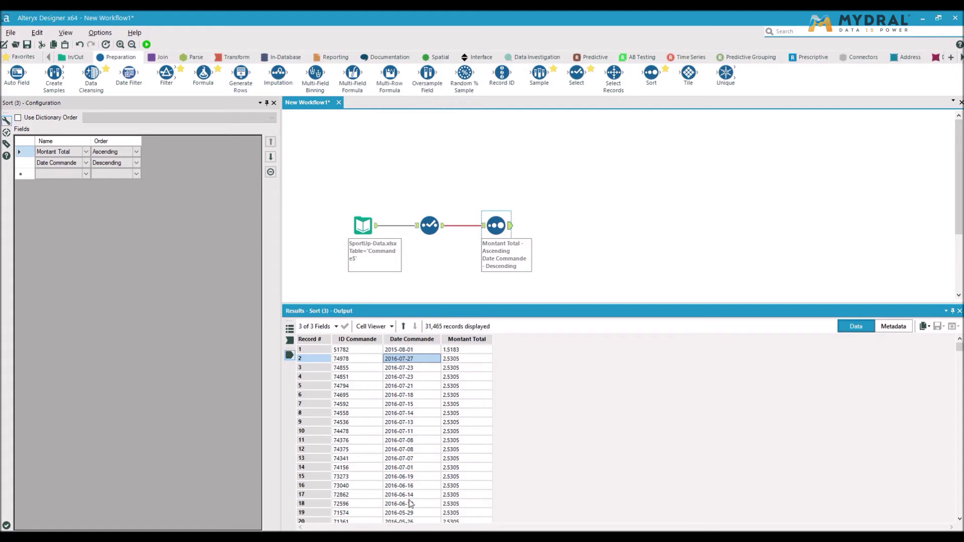
pyautogui.scroll(-18, 411, 509)
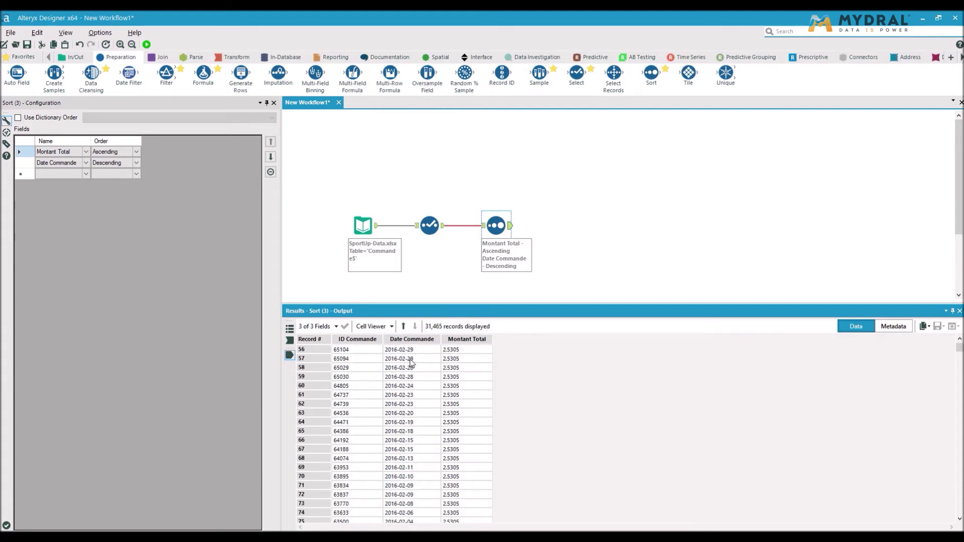
pyautogui.click(601, 214)
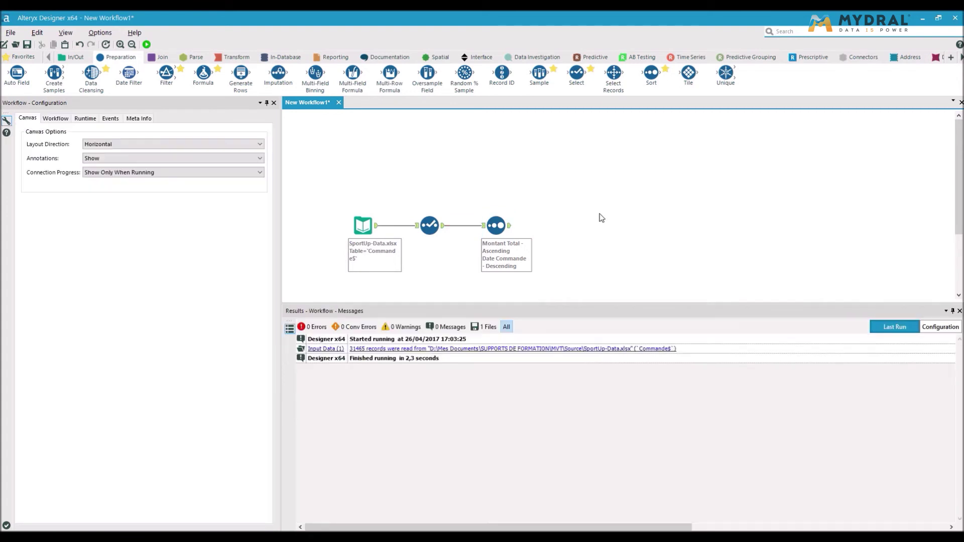